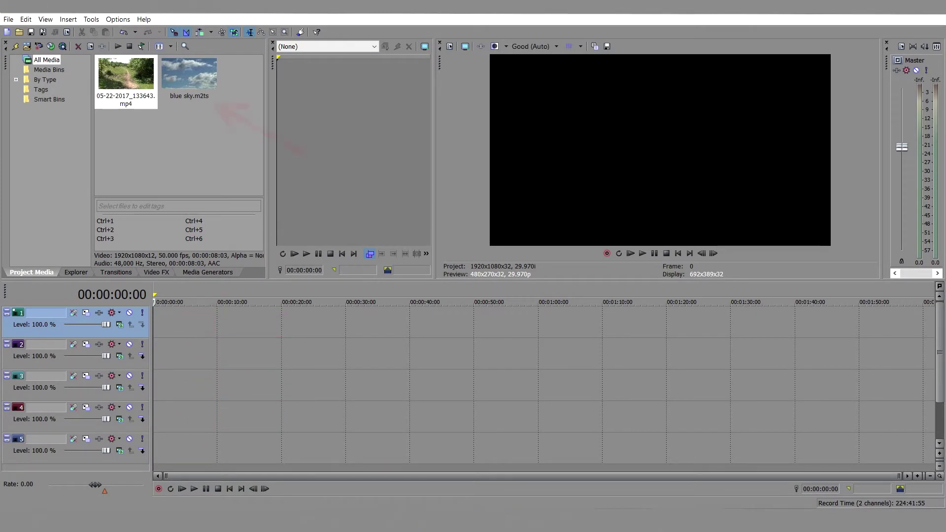
# Step: Place the footpath mp4 on track 3, duplicate it onto track 1, and mute track 1
pyautogui.click(127, 78)
pyautogui.moveTo(127, 73); pyautogui.dragTo(170, 375)
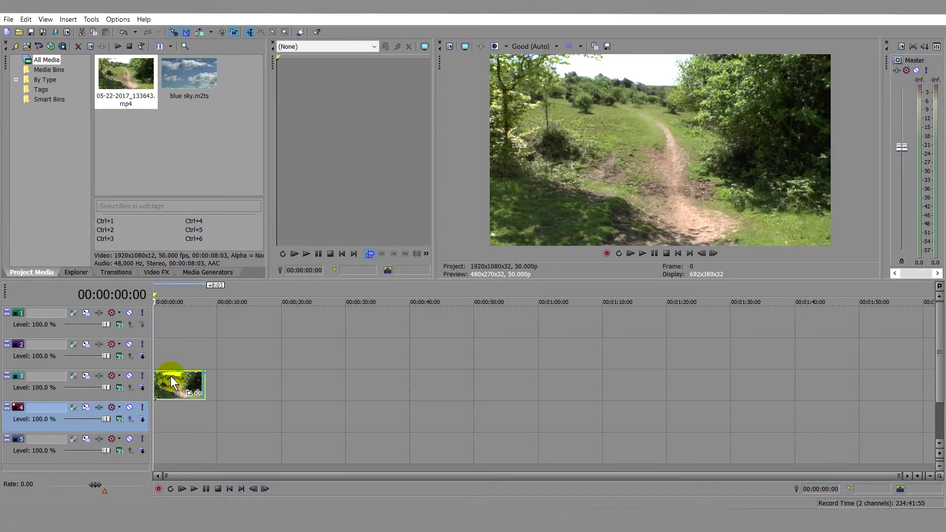
pyautogui.moveTo(170, 376); pyautogui.dragTo(164, 321)
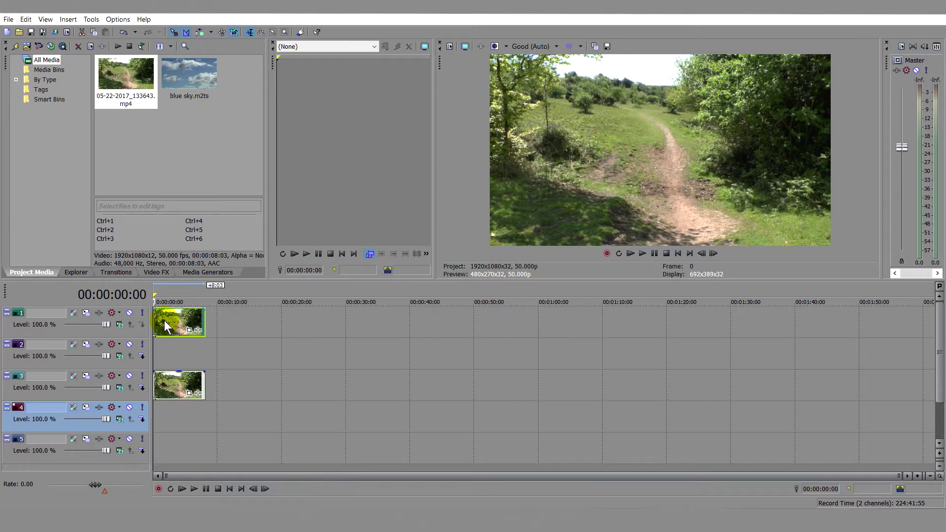
pyautogui.click(129, 312)
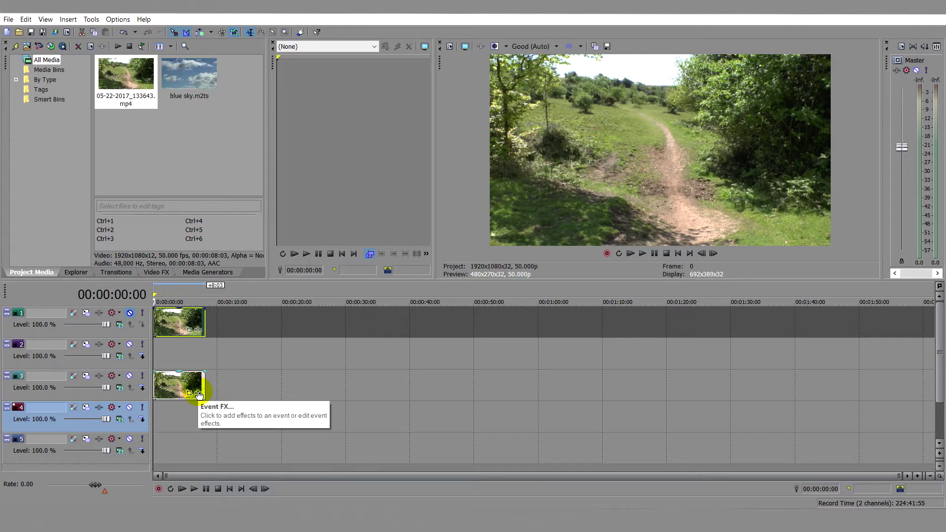
# Step: Give the track 3 clip Black and White plus Brightness and Contrast at brightness -0.415, contrast 0.878
pyautogui.click(198, 394)
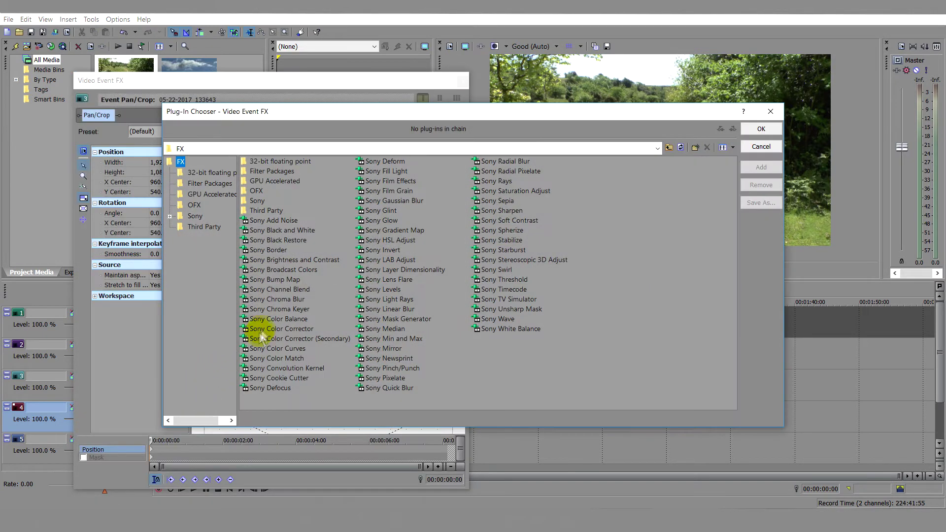
pyautogui.doubleClick(296, 230)
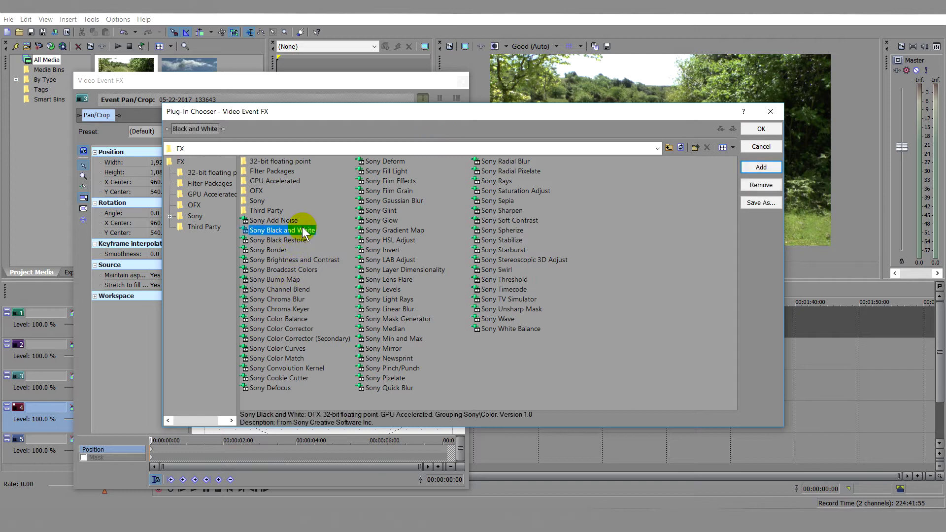
pyautogui.doubleClick(303, 259)
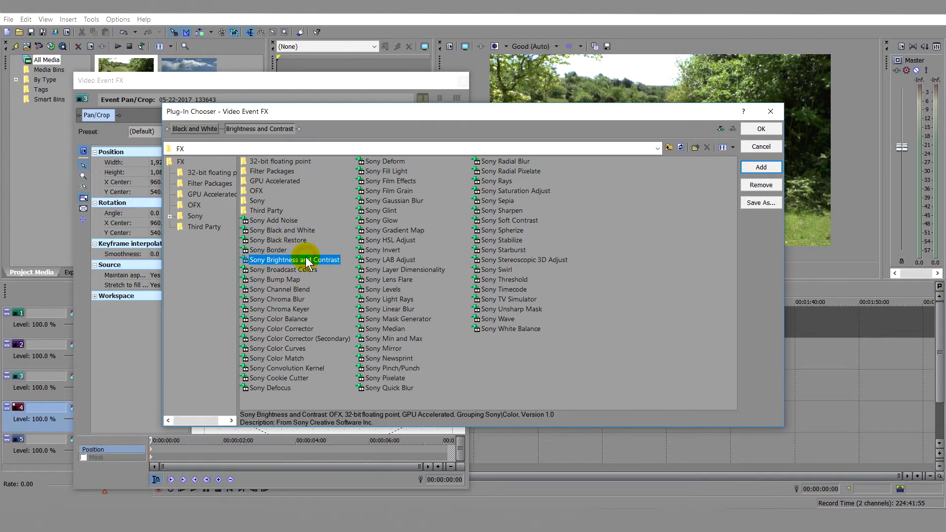
pyautogui.click(759, 129)
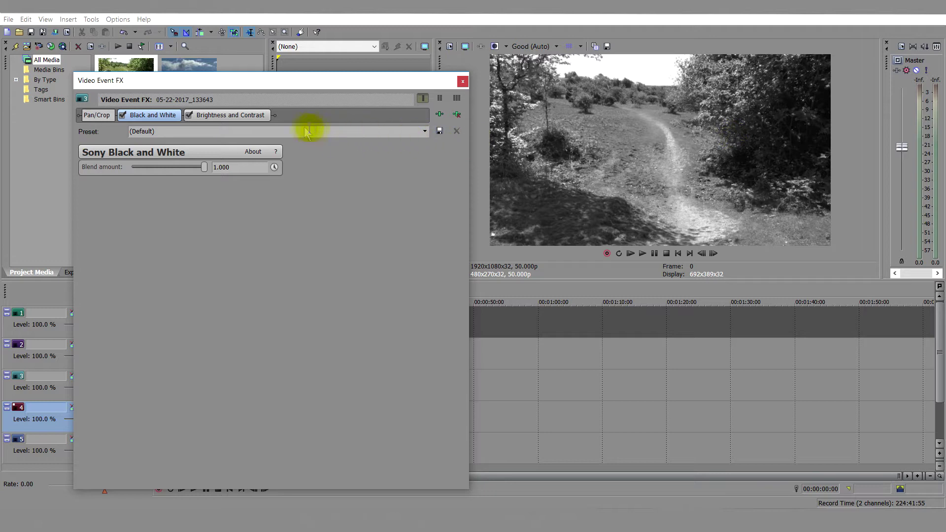
pyautogui.click(247, 117)
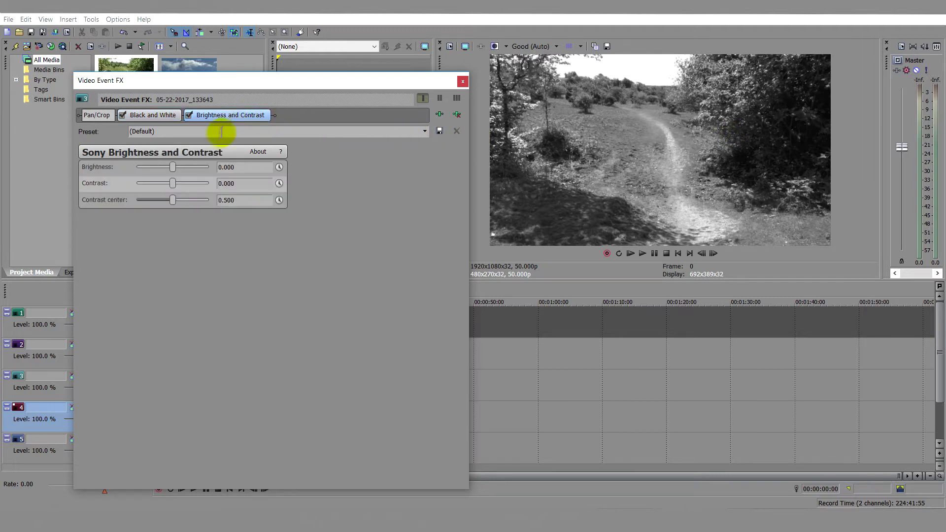
pyautogui.moveTo(171, 186); pyautogui.dragTo(159, 164)
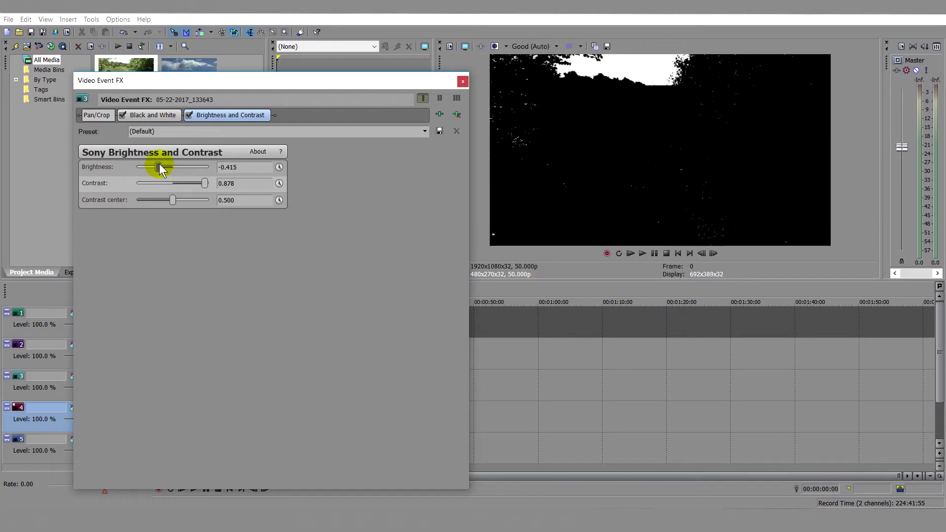
# Step: Append a Sony Invert effect at blend 1.000 to the track 3 clip's effects chain
pyautogui.click(439, 116)
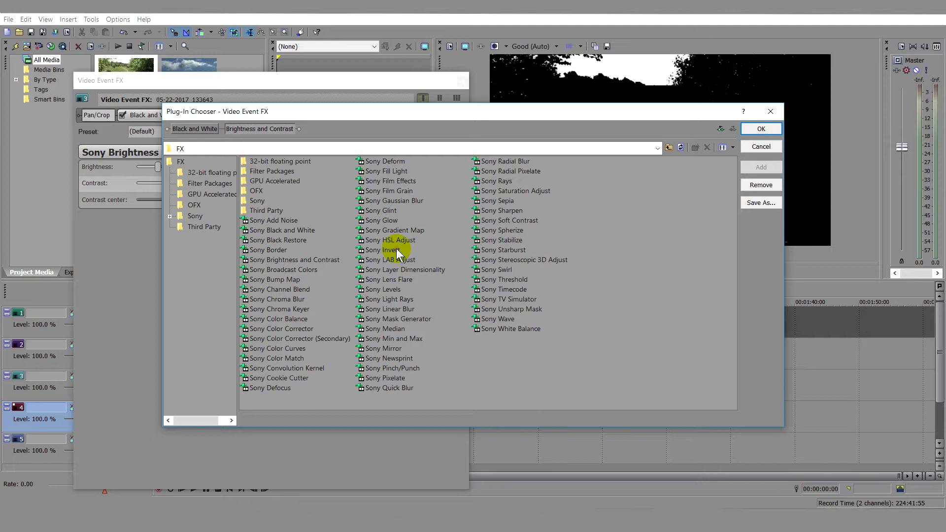
pyautogui.doubleClick(397, 249)
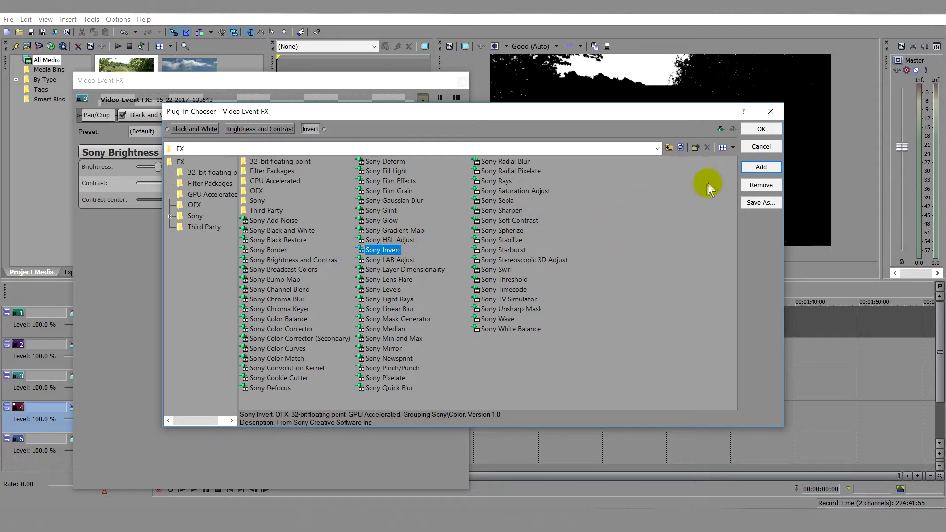
pyautogui.click(762, 133)
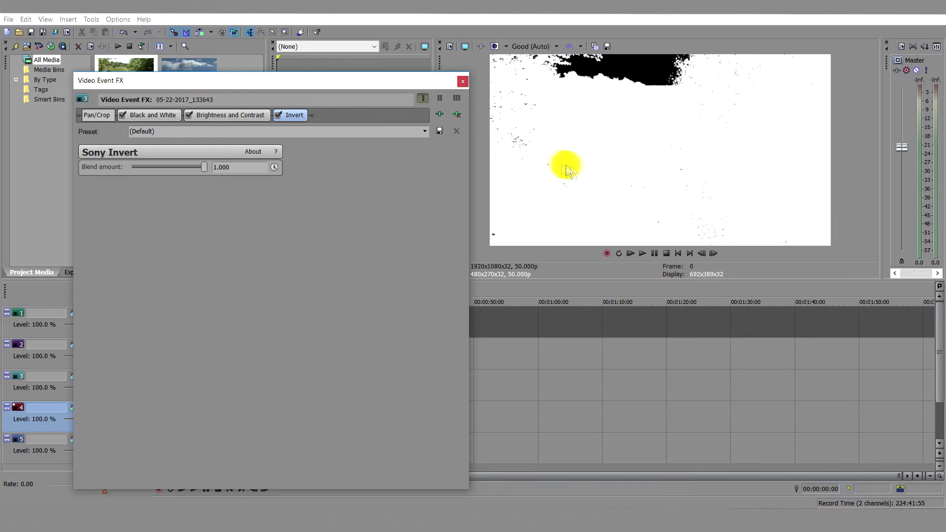
pyautogui.click(462, 82)
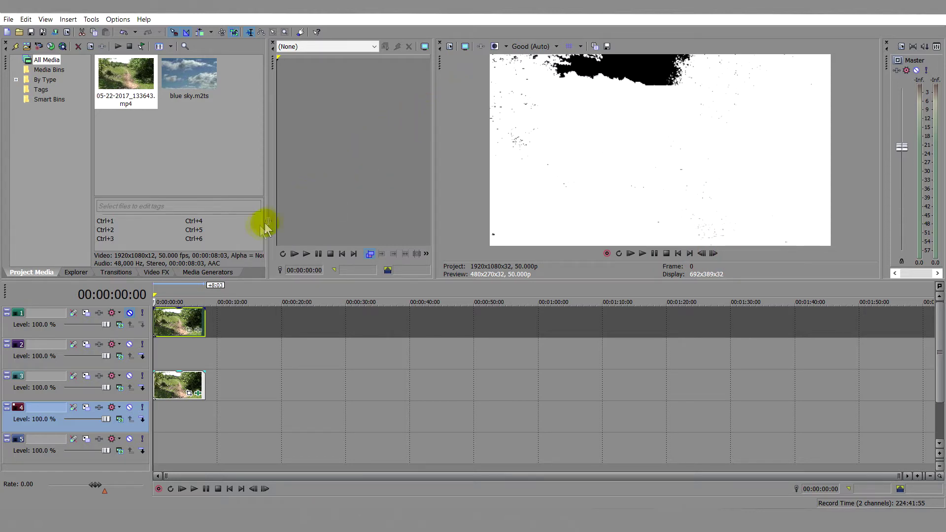
# Step: Put a White Solid Color generator on track 2, trimmed to the footpath clip's length
pyautogui.click(197, 273)
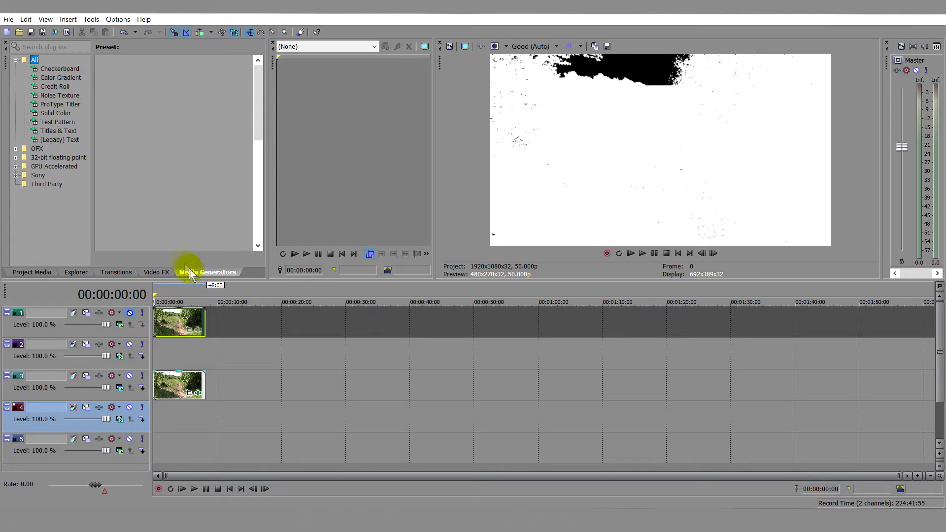
pyautogui.click(56, 113)
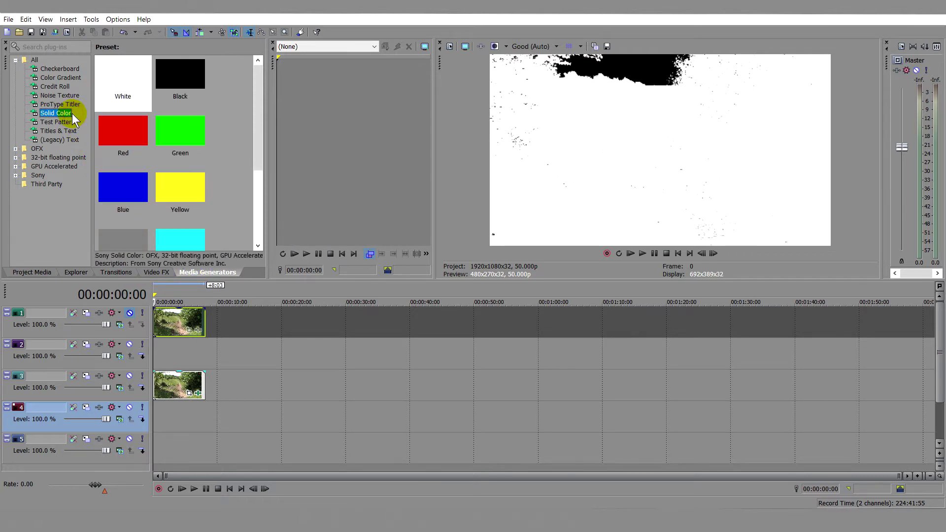
pyautogui.click(123, 85)
pyautogui.moveTo(122, 85); pyautogui.dragTo(148, 349)
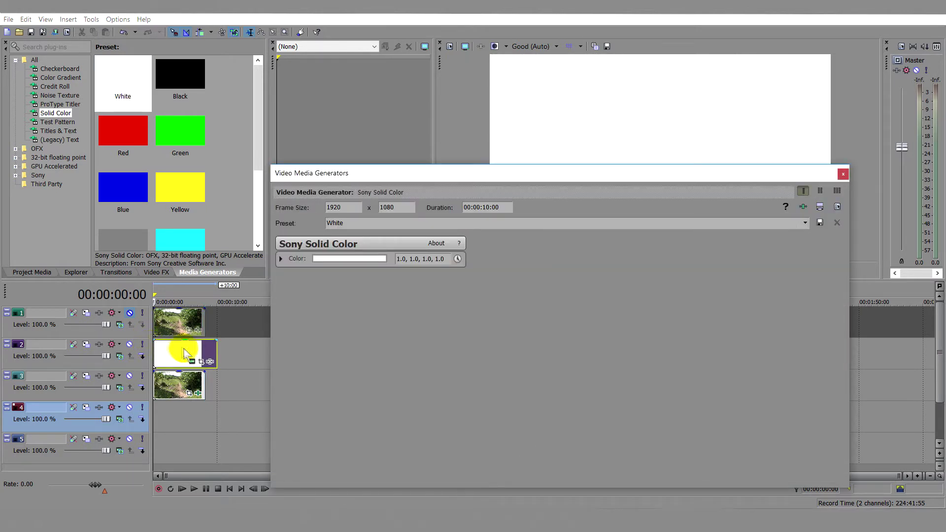
pyautogui.moveTo(216, 351); pyautogui.dragTo(186, 356)
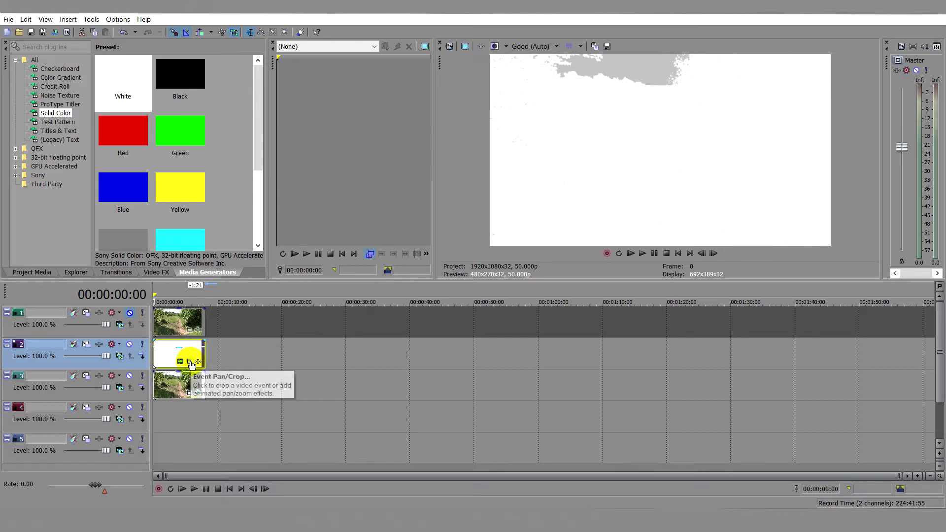
# Step: Enable Pan/Crop masking on the white solid event with the anchor-placing tool
pyautogui.click(191, 363)
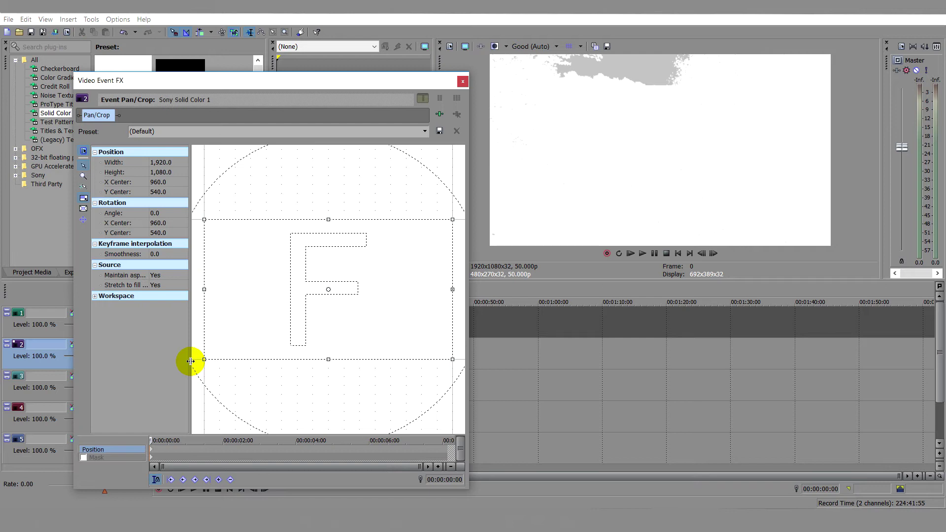
pyautogui.click(84, 457)
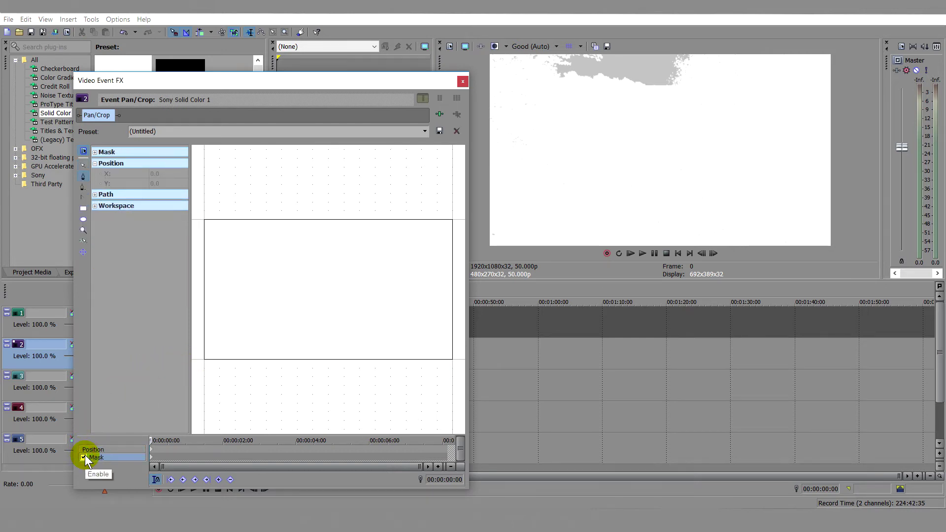
pyautogui.click(83, 176)
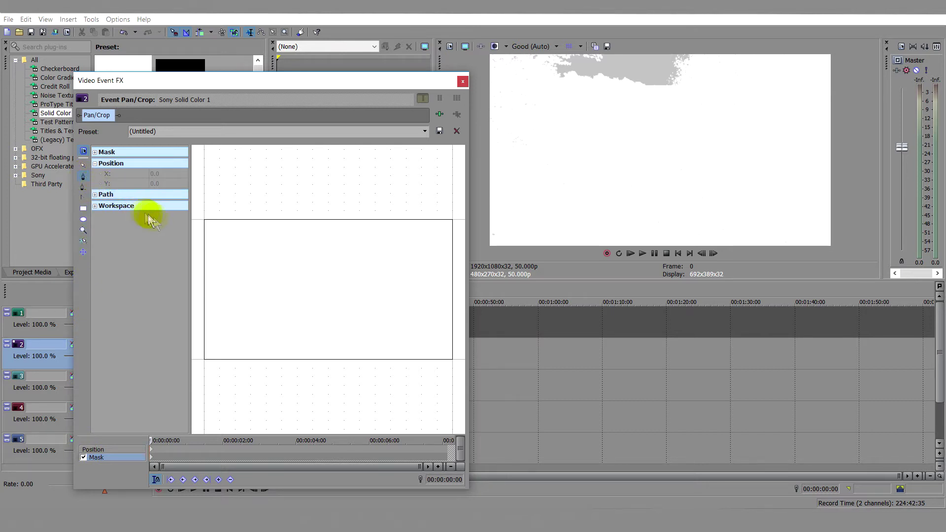
# Step: Trace the mask along the skyline, down the right edge, across the bottom, and close it
pyautogui.click(195, 244)
pyautogui.click(237, 243)
pyautogui.click(324, 246)
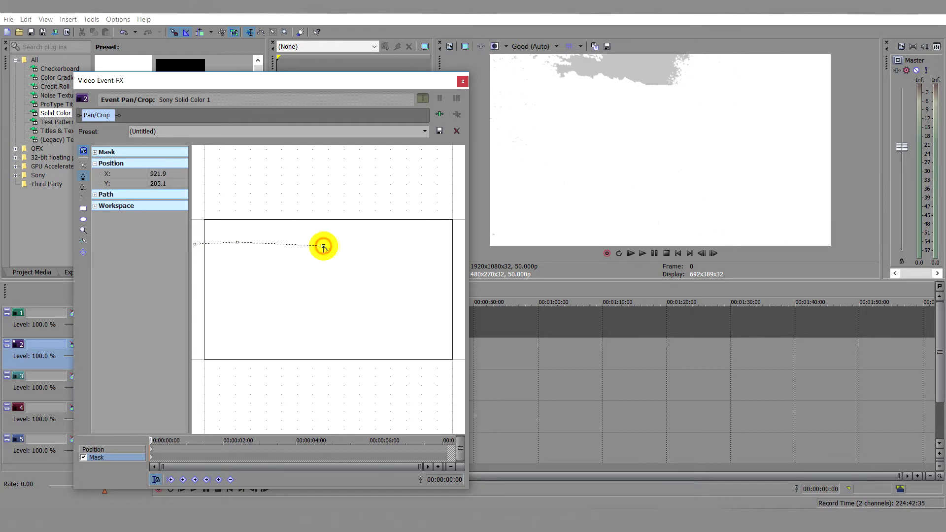
pyautogui.click(381, 246)
pyautogui.click(429, 243)
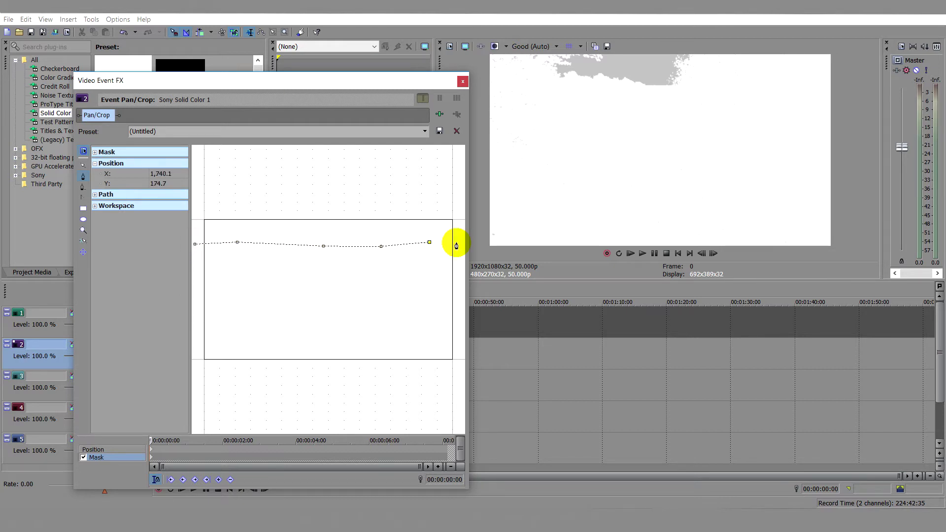
pyautogui.click(457, 243)
pyautogui.click(458, 367)
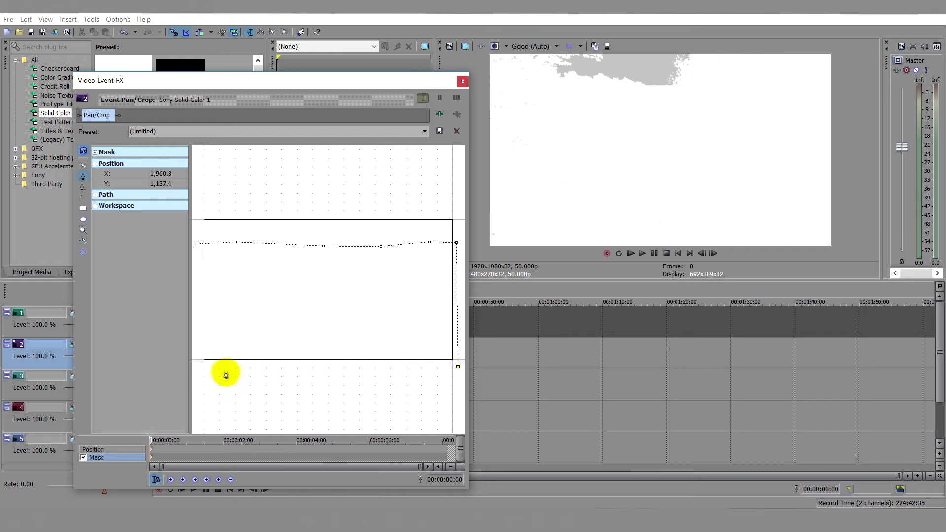
pyautogui.click(200, 368)
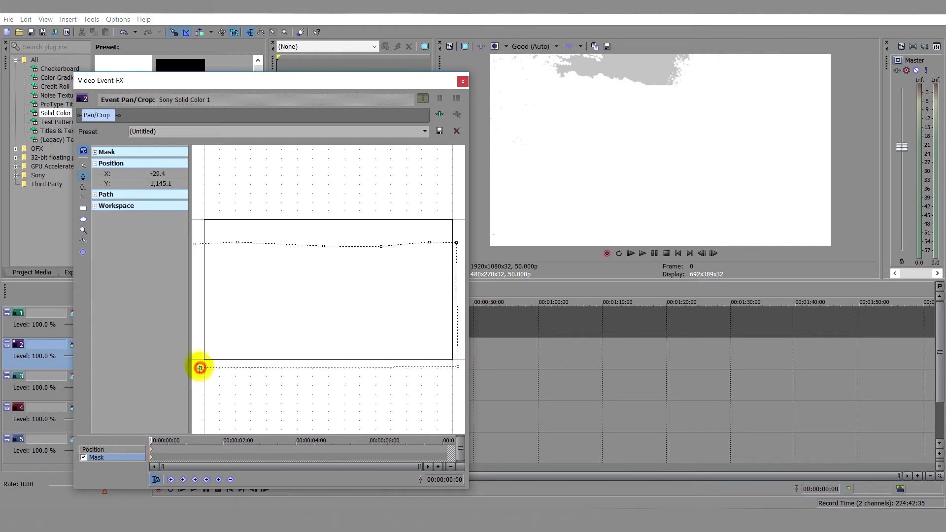
pyautogui.click(195, 245)
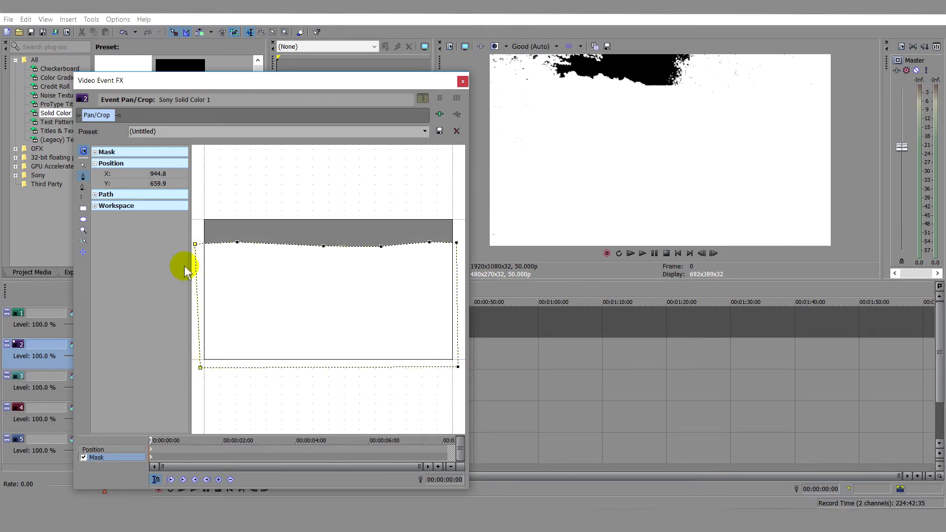
# Step: Lower the matte's opacity, unmute track 1 with Multiply (Mask) compositing, and change track 3's compositing mode
pyautogui.click(463, 82)
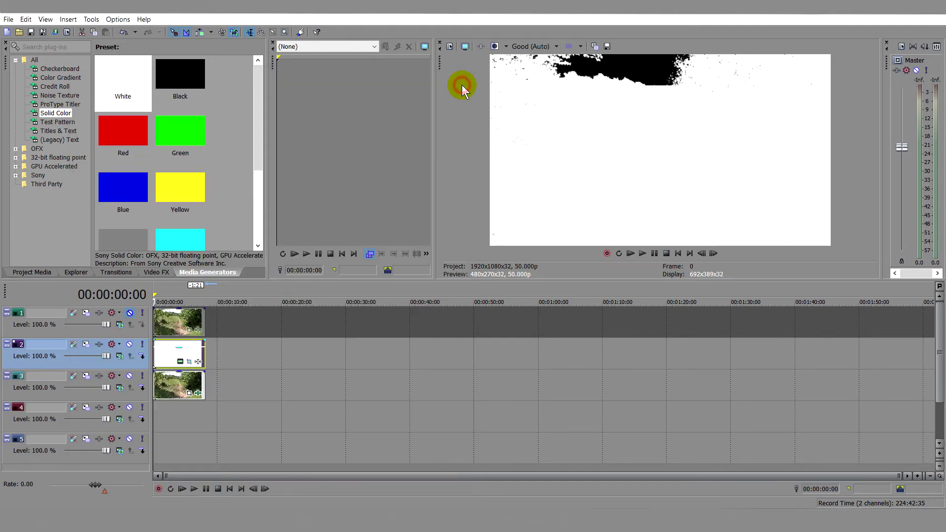
pyautogui.moveTo(190, 343)
pyautogui.mouseDown()
pyautogui.moveTo(180, 351)
pyautogui.moveTo(182, 327)
pyautogui.mouseUp()
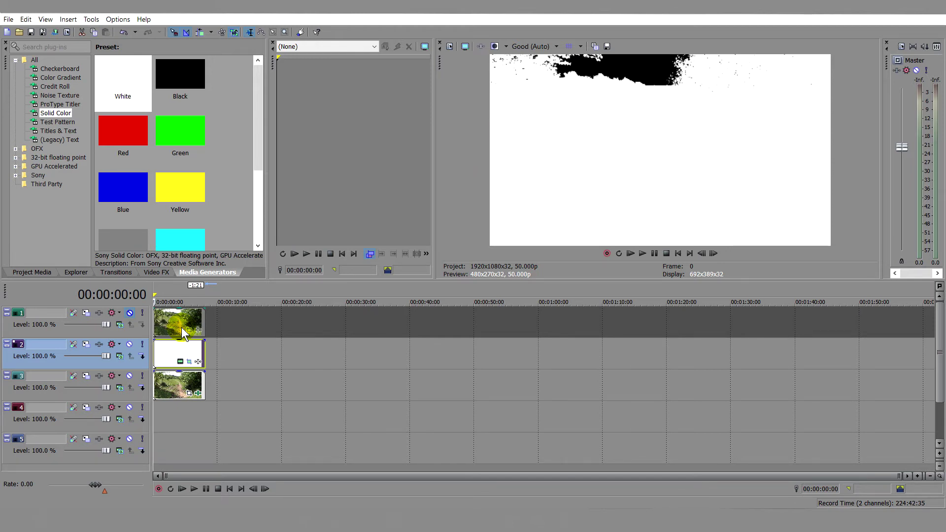
pyautogui.click(130, 314)
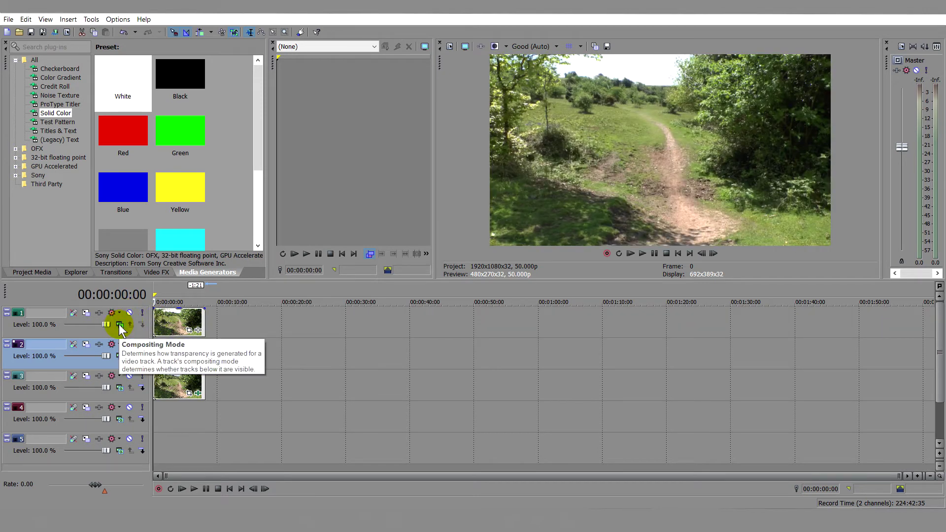
pyautogui.click(120, 325)
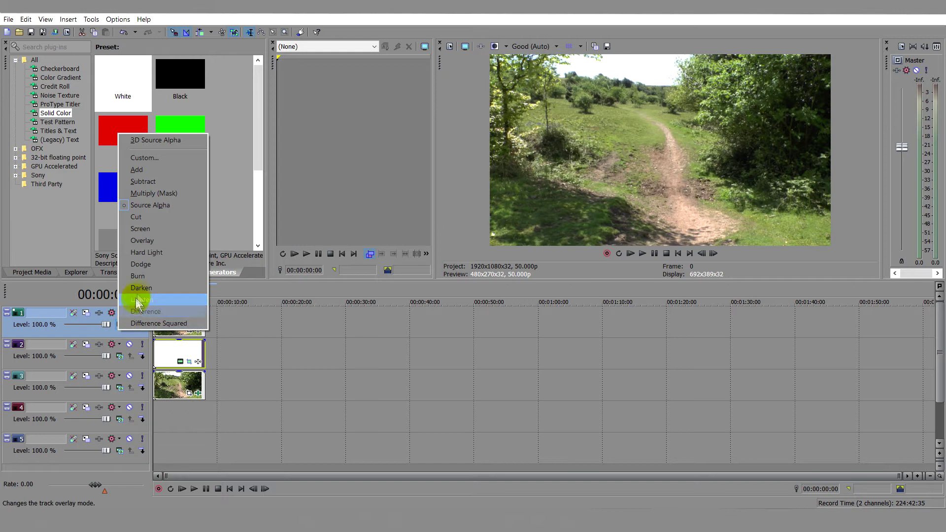
pyautogui.click(163, 195)
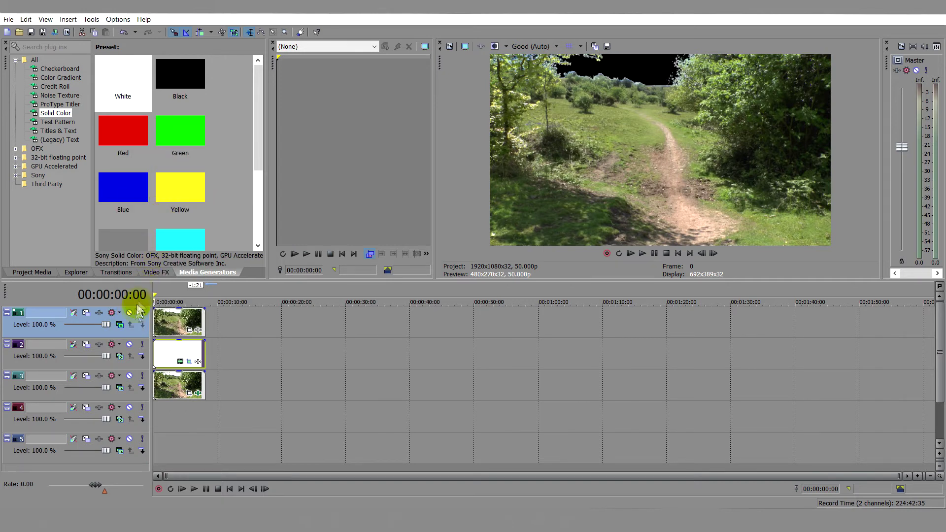
pyautogui.click(119, 388)
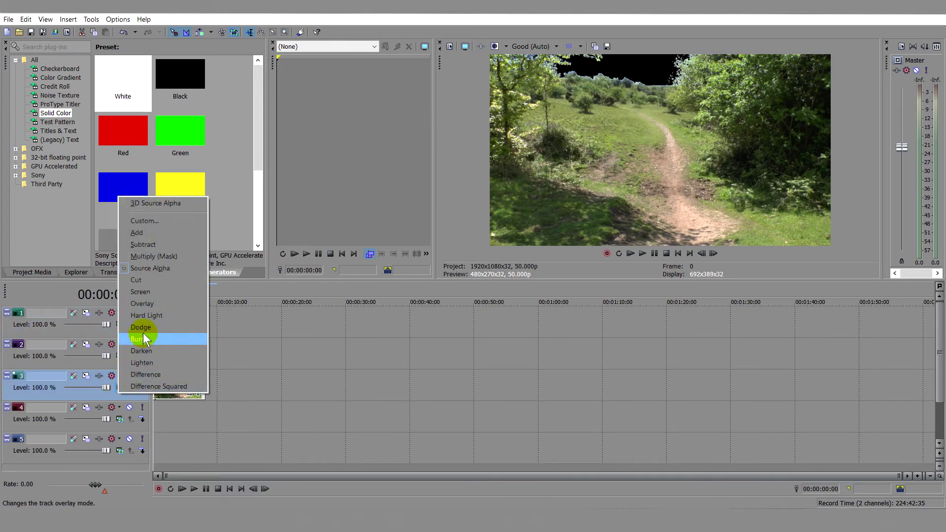
pyautogui.click(151, 296)
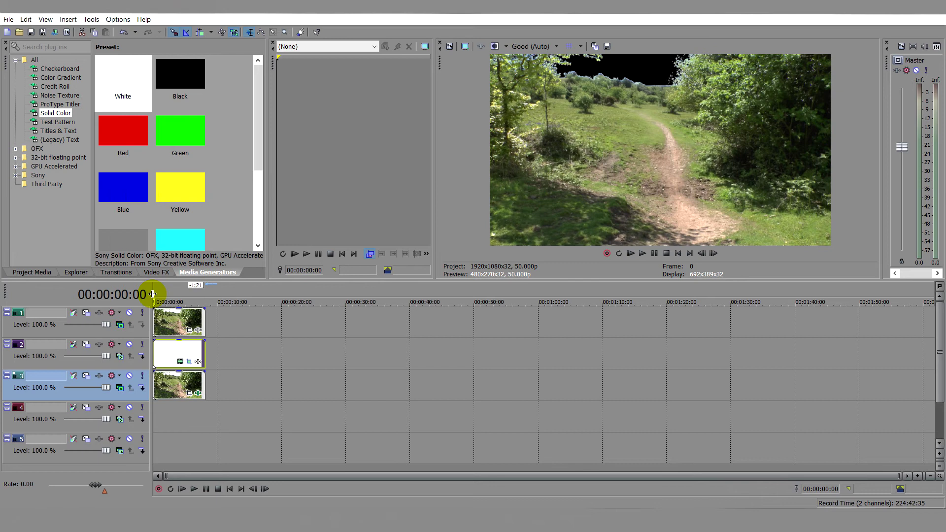
# Step: Add blue sky.m2ts to track 4 and another copy of the trail video to track 6
pyautogui.click(48, 274)
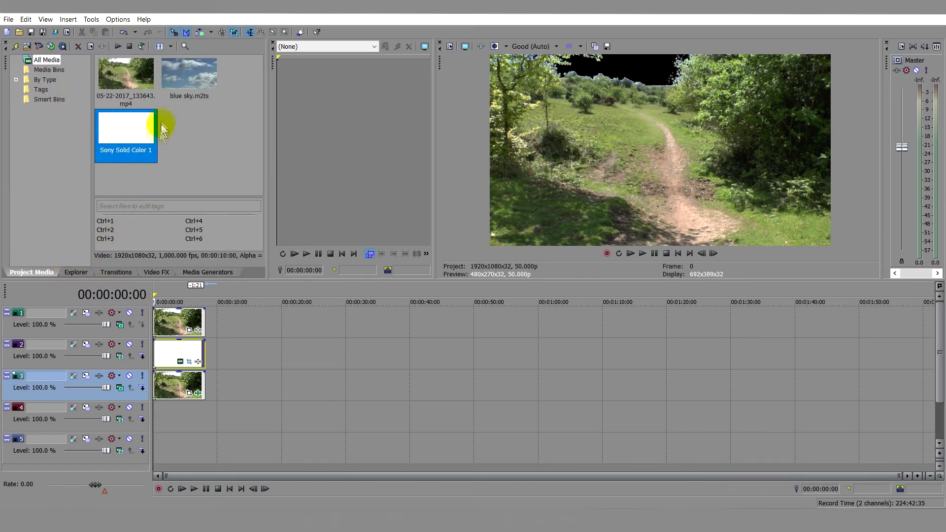
pyautogui.moveTo(189, 75); pyautogui.dragTo(158, 416)
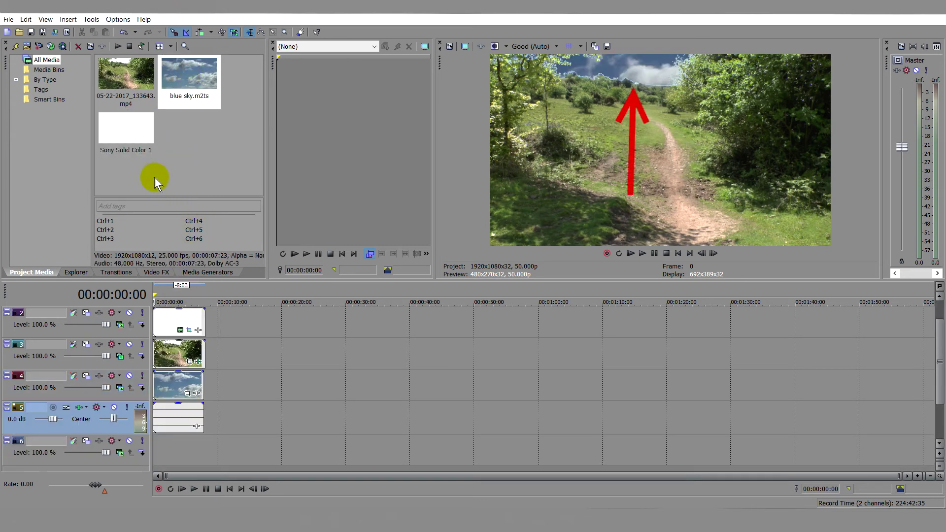
pyautogui.click(126, 68)
pyautogui.moveTo(125, 68); pyautogui.dragTo(144, 452)
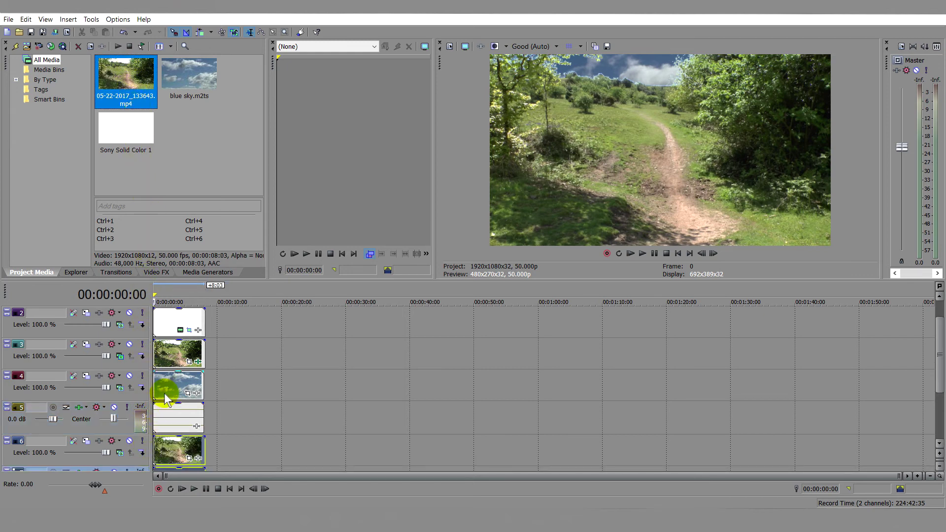
# Step: Lower the blue sky clip's opacity to 70%
pyautogui.moveTo(178, 377); pyautogui.dragTo(179, 385)
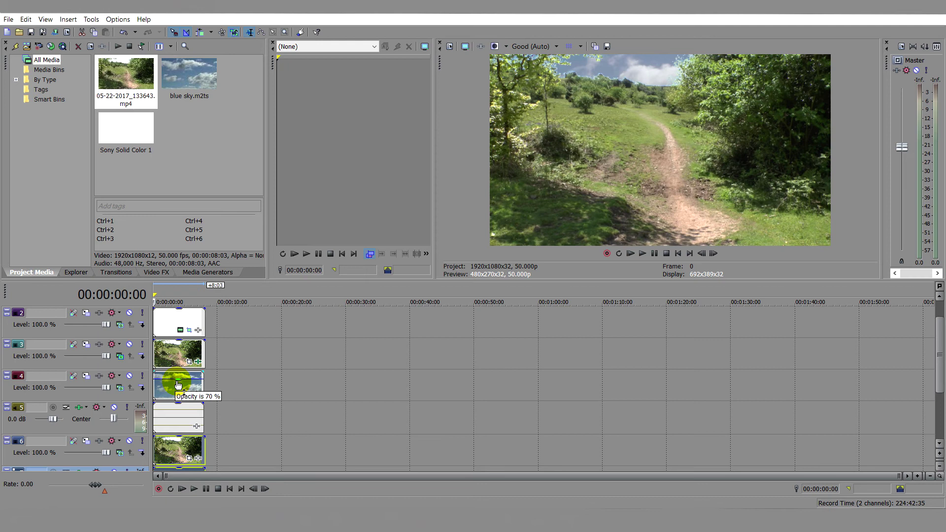
pyautogui.moveTo(179, 385); pyautogui.dragTo(178, 385)
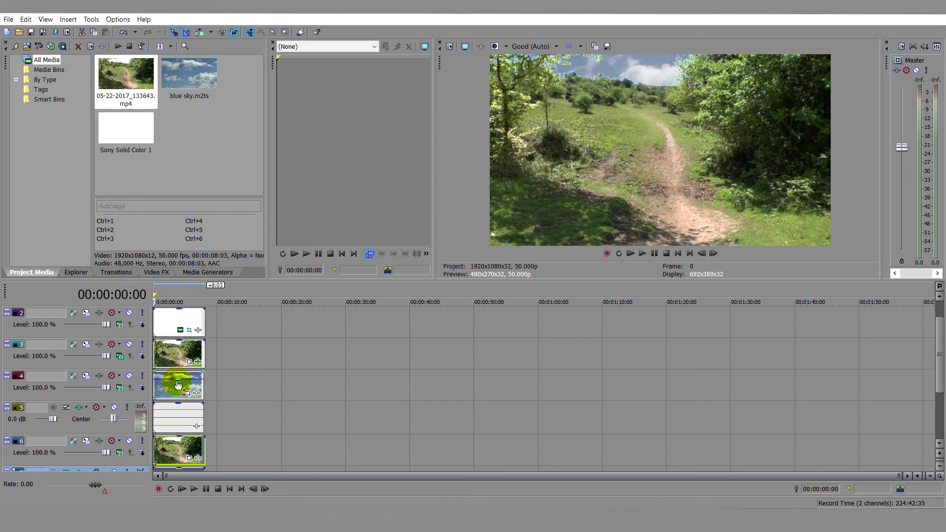
pyautogui.click(179, 385)
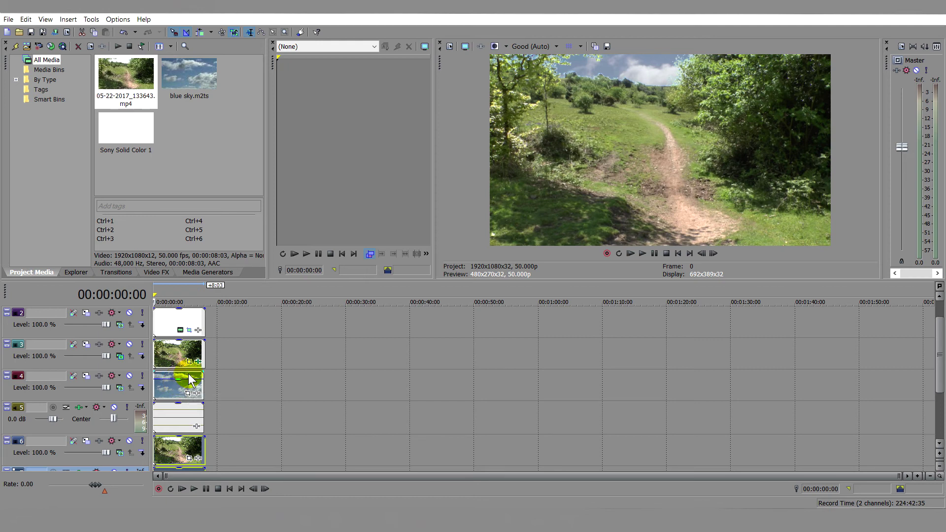
pyautogui.moveTo(190, 380)
pyautogui.mouseDown()
pyautogui.moveTo(179, 386)
pyautogui.moveTo(190, 380)
pyautogui.mouseUp()
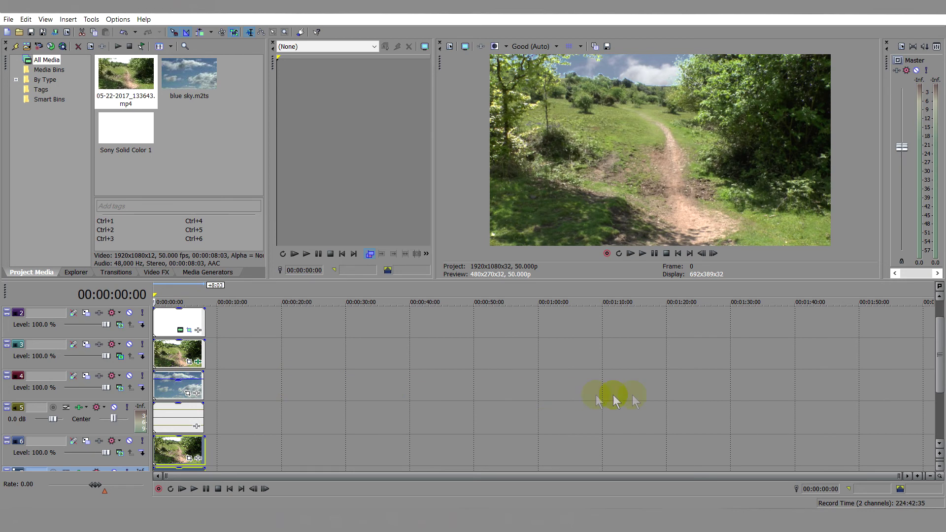
# Step: Add a Sony Color Corrector to clip 05-22-2017_134011 with saturation 1.247 and gamma 1.002
pyautogui.moveTo(938, 388); pyautogui.dragTo(936, 373)
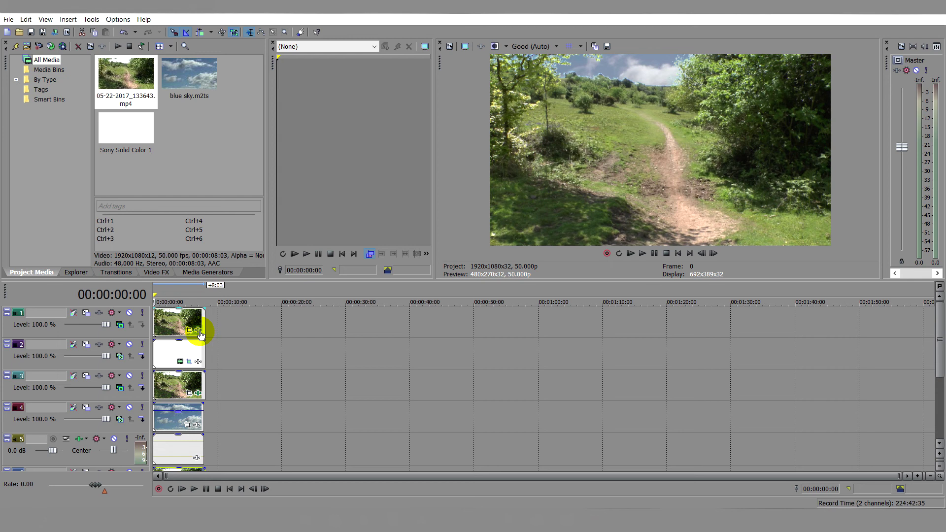
pyautogui.click(199, 331)
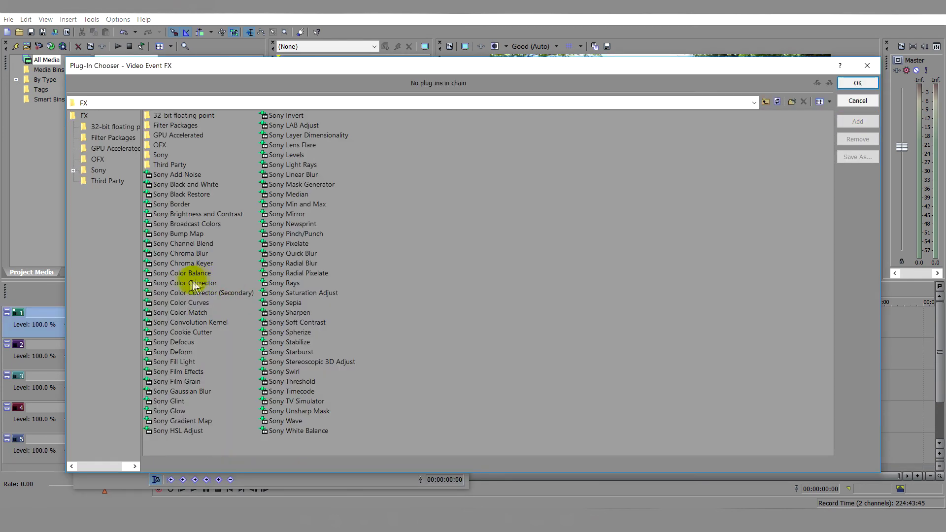
pyautogui.doubleClick(161, 284)
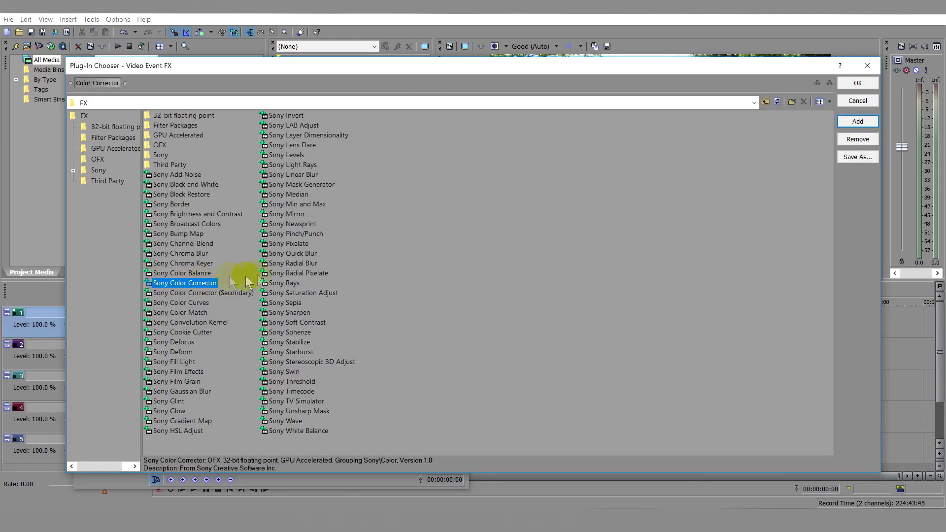
pyautogui.click(858, 83)
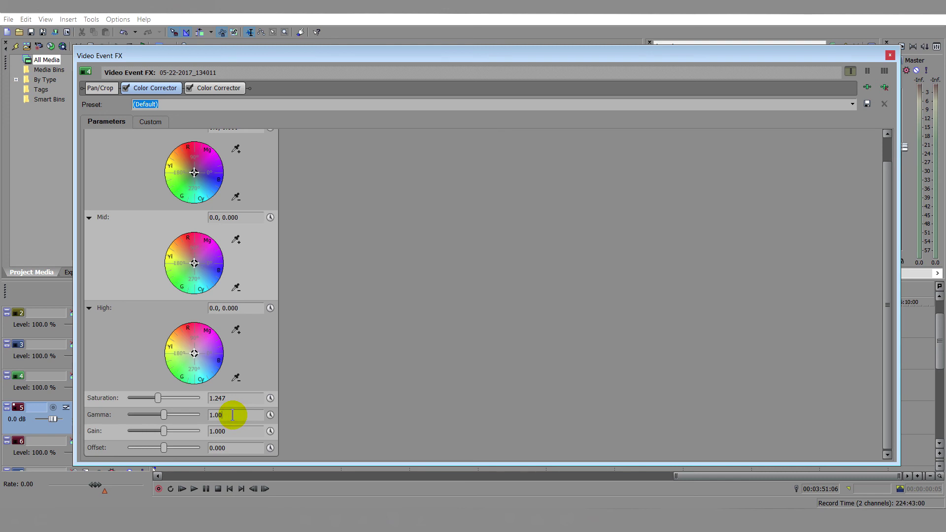
pyautogui.write('2')
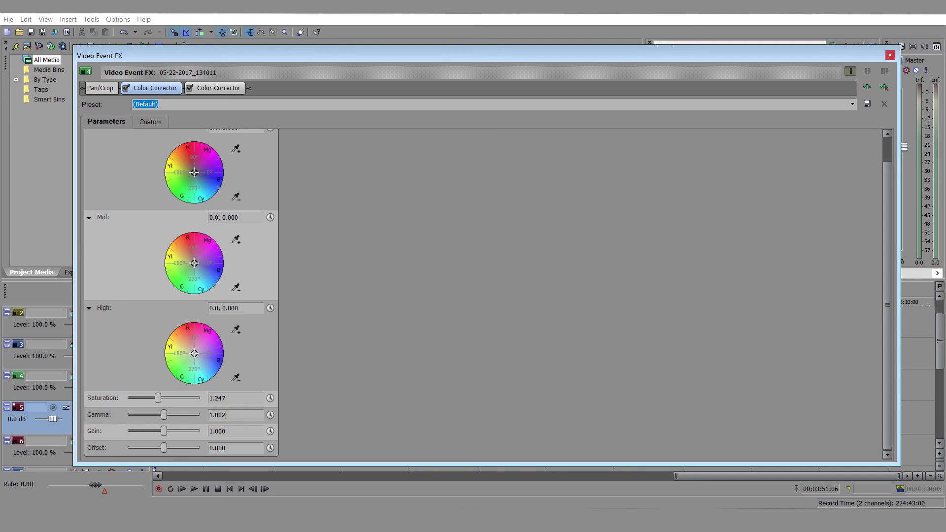